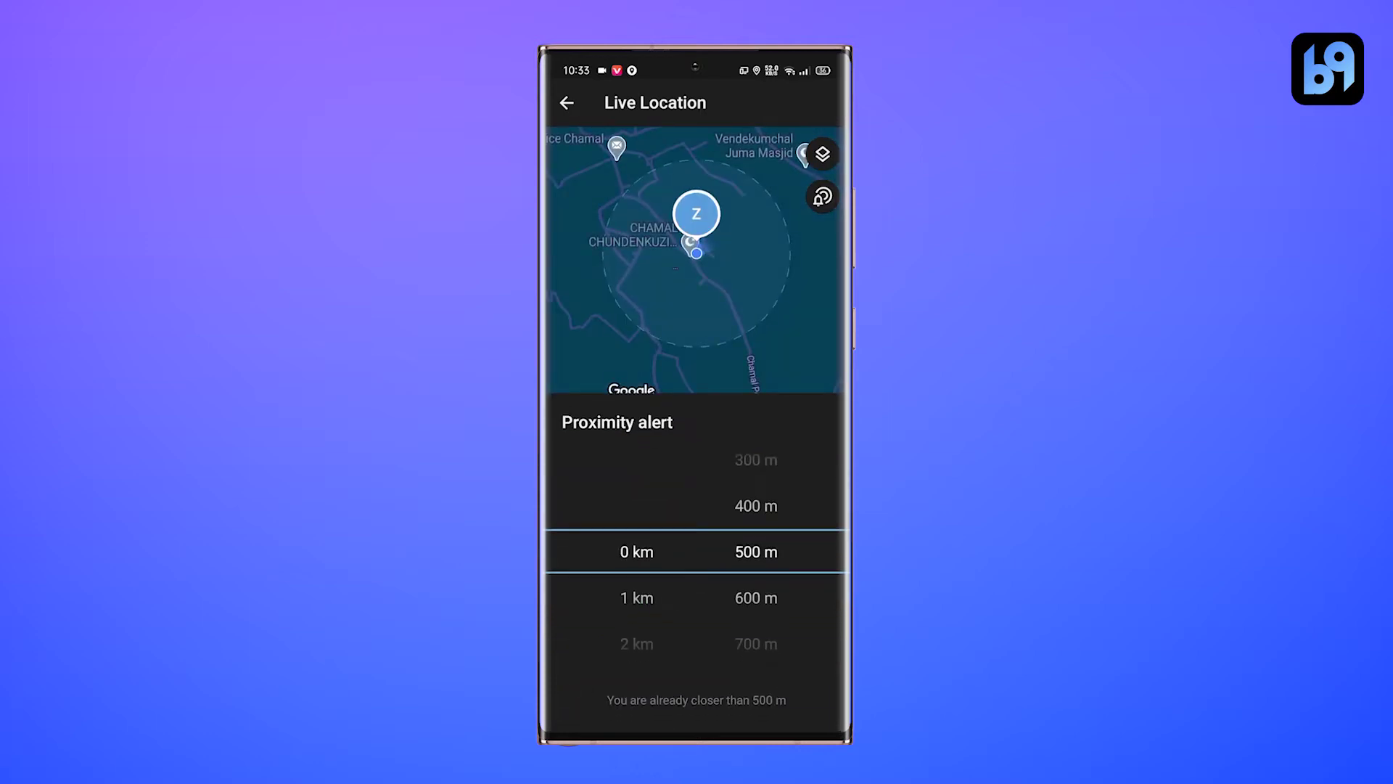
Step: Scroll the proximity alert distance pickers to 0 km 200 m
scroll(636, 552, "down", 7)
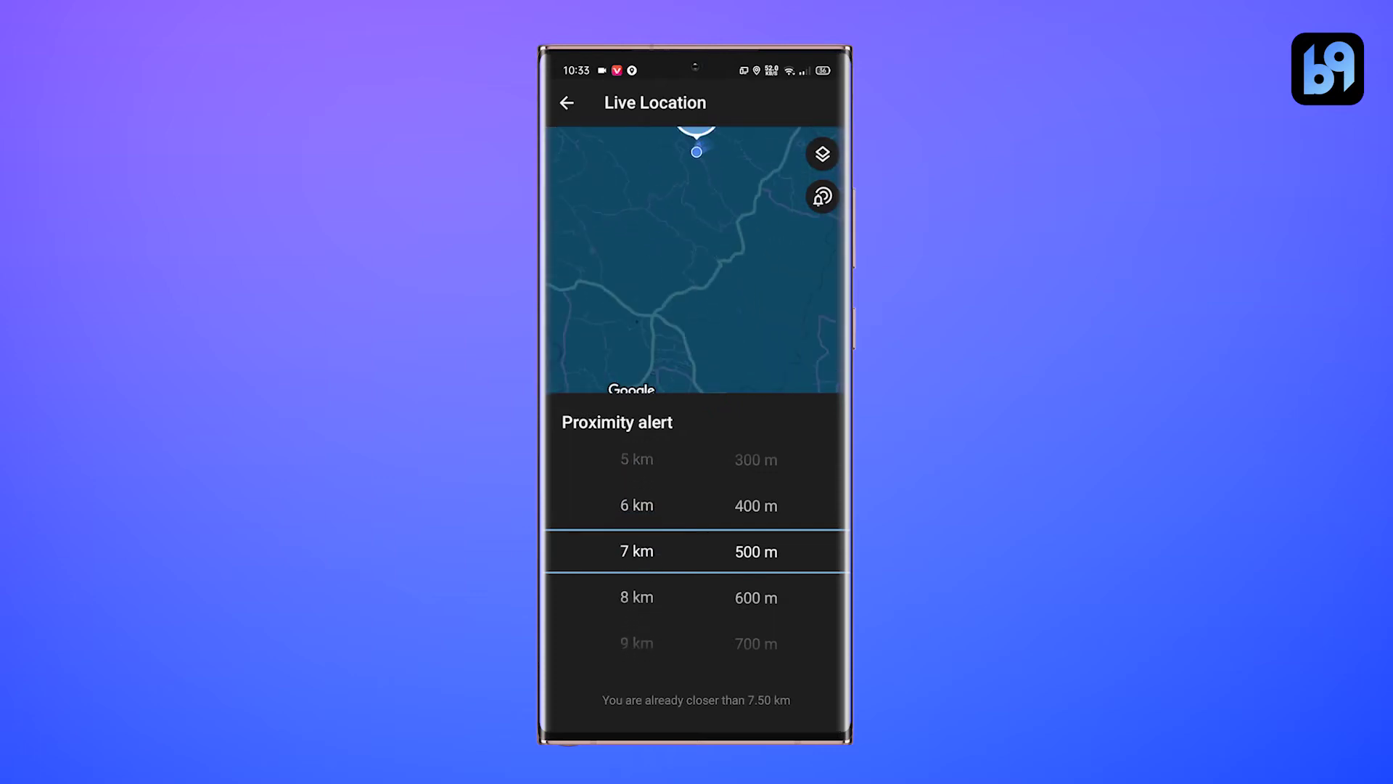
scroll(637, 551, "up", 7)
scroll(756, 551, "up", 4)
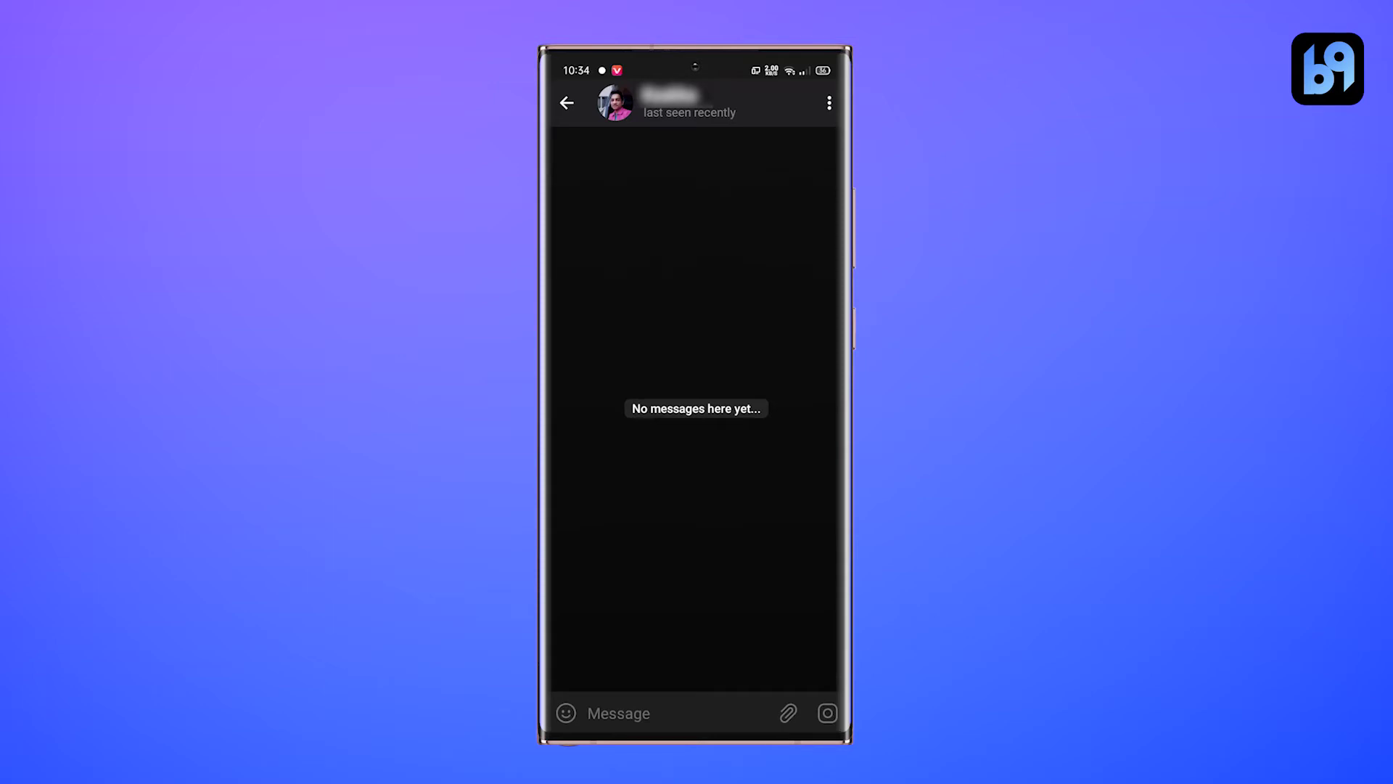
Step: Type 'Hello' in the empty chat and choose Schedule message from the send options
left_click(588, 713)
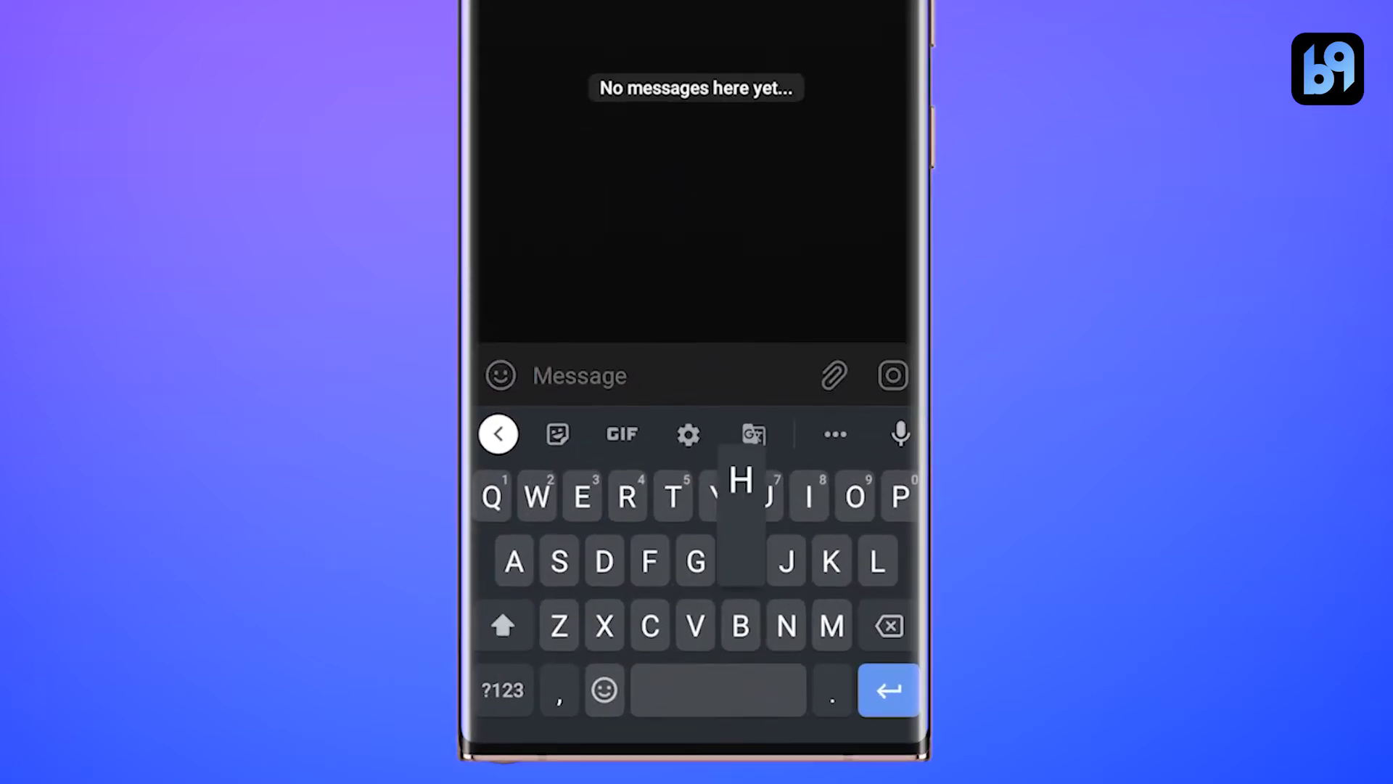
type("Hello")
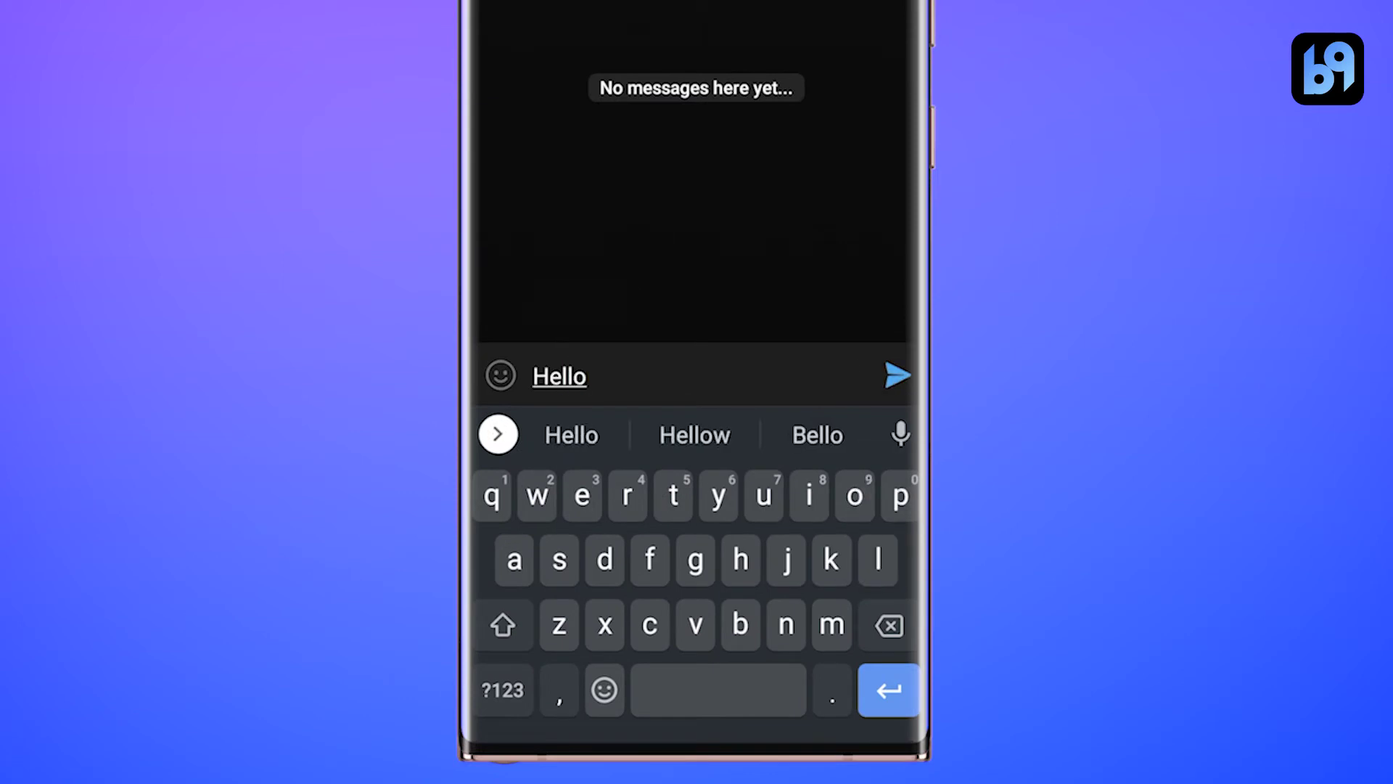
left_click(896, 375)
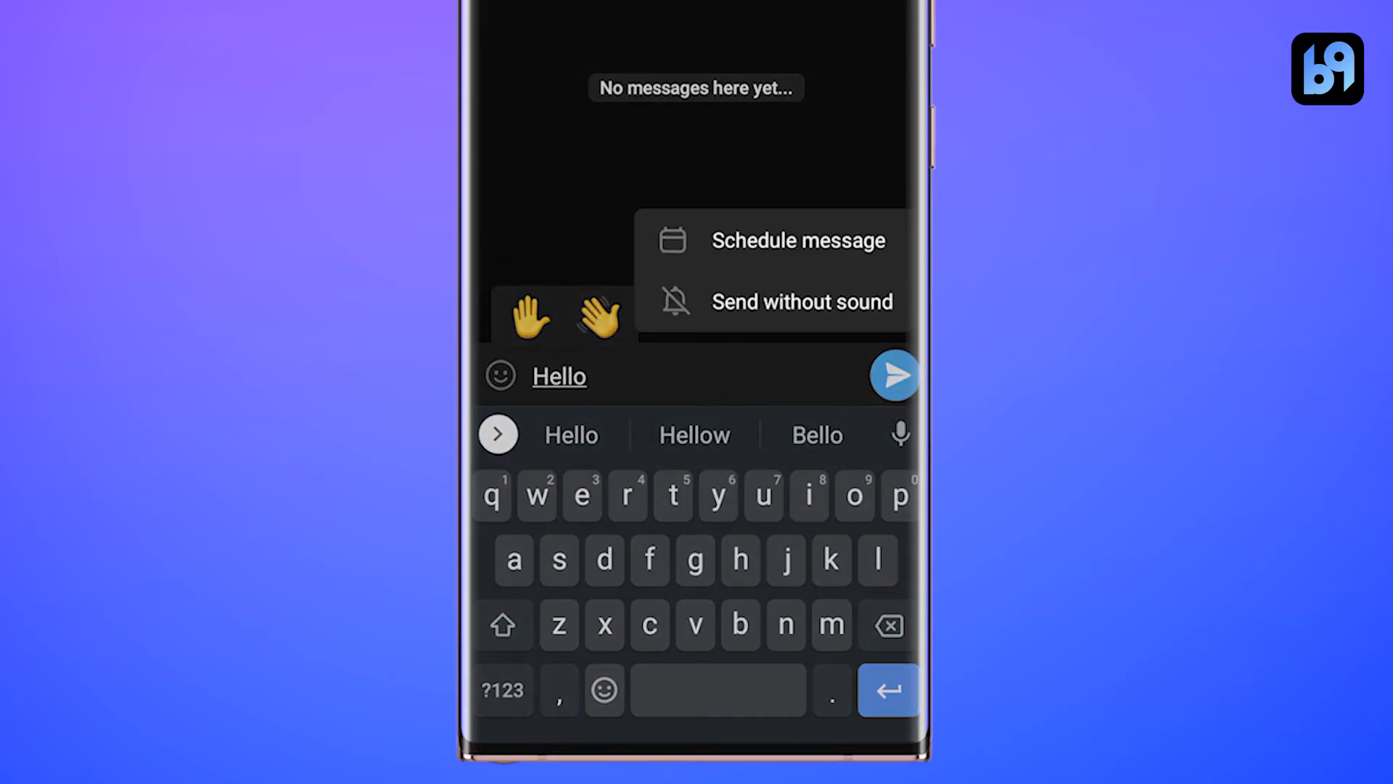
left_click(798, 240)
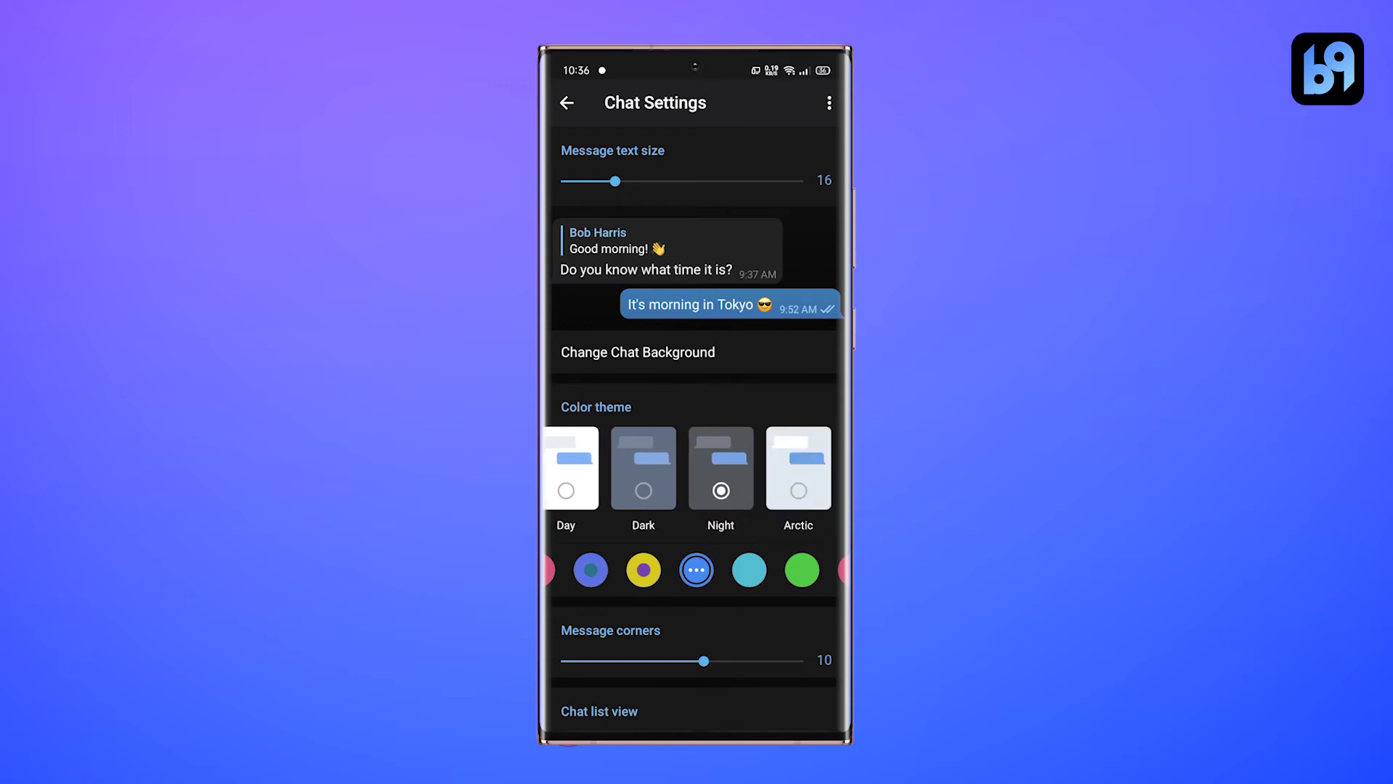
Step: Set message corners to 12 and message text size to 15
mouse_move(704, 660)
left_mouse_down()
mouse_move(750, 661)
mouse_move(631, 660)
mouse_move(737, 660)
left_mouse_up()
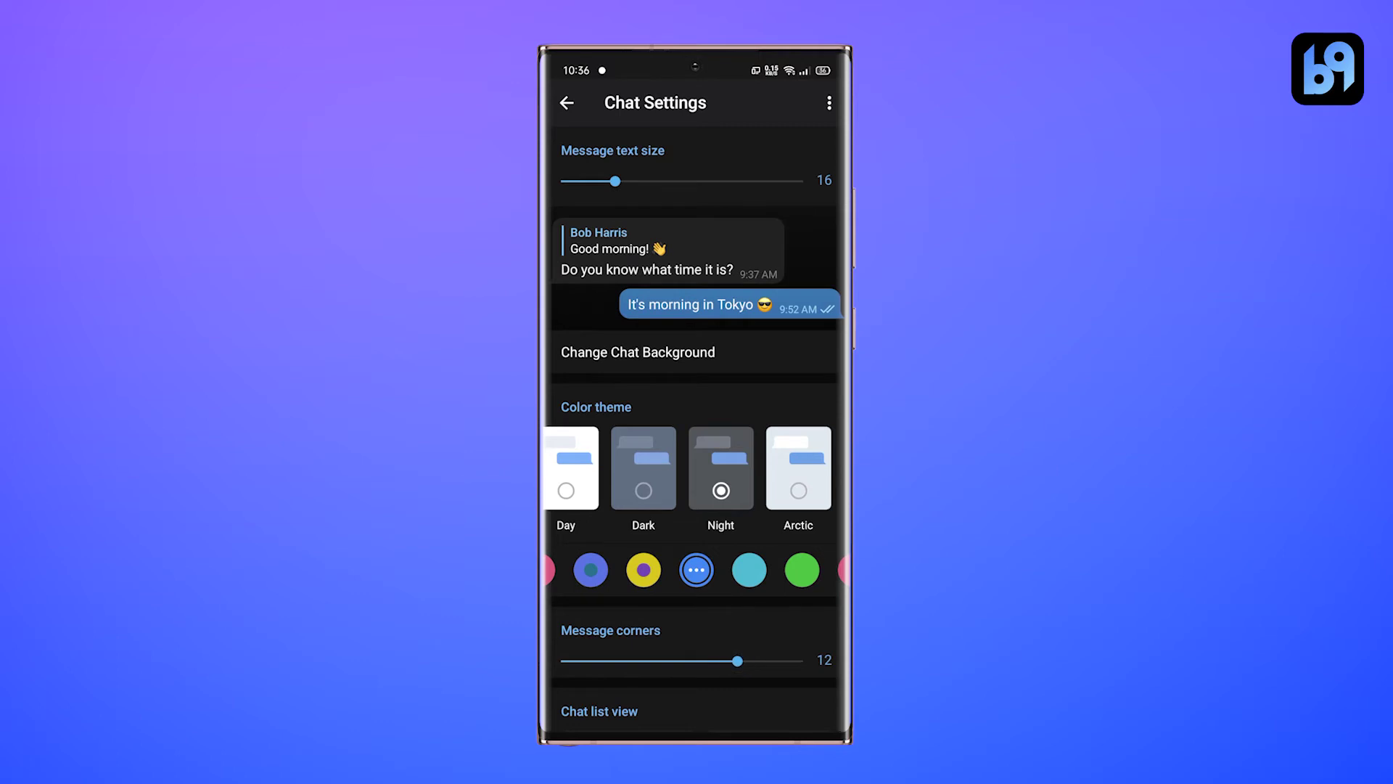
mouse_move(615, 180)
left_mouse_down()
mouse_move(663, 181)
mouse_move(605, 181)
left_mouse_up()
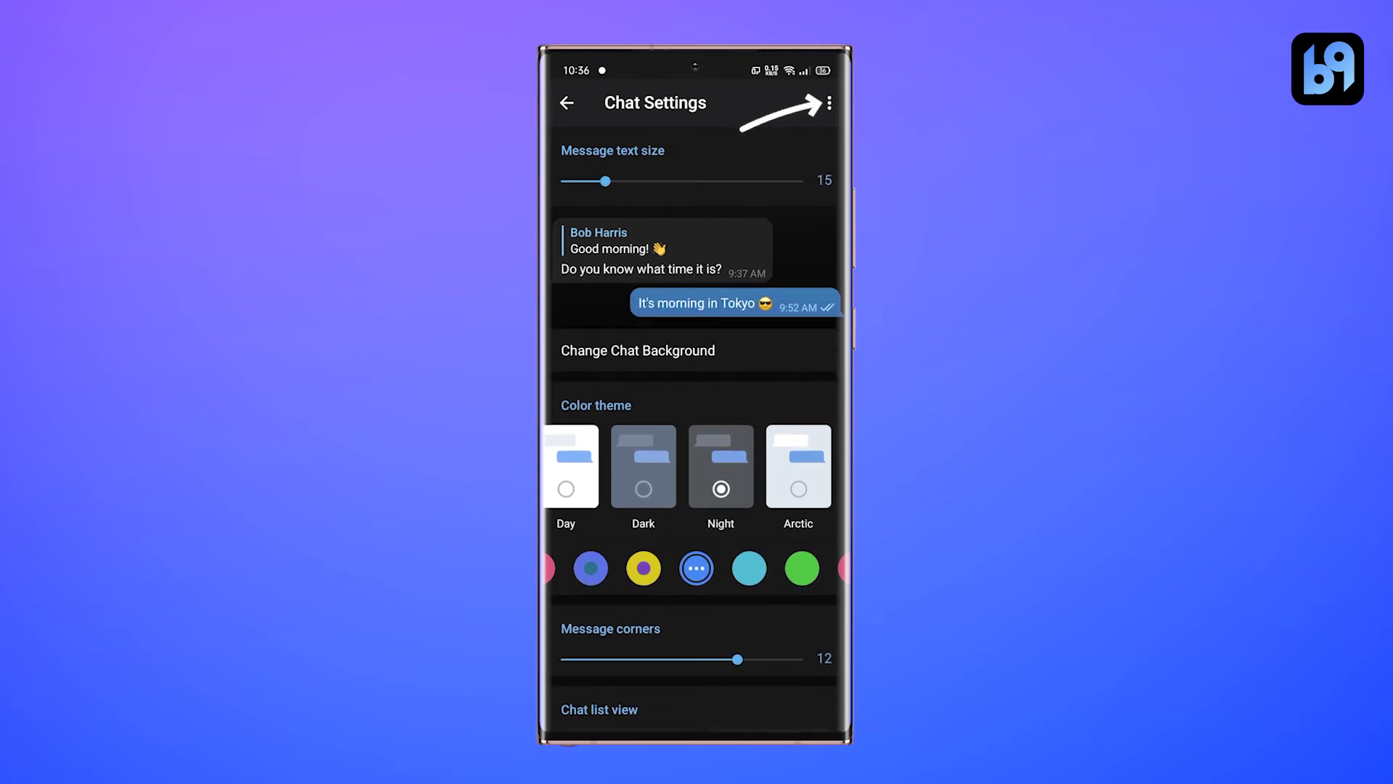
scroll(696, 428, "down", 1)
Step: Create a new color theme named 'Super Blue'
left_click(829, 103)
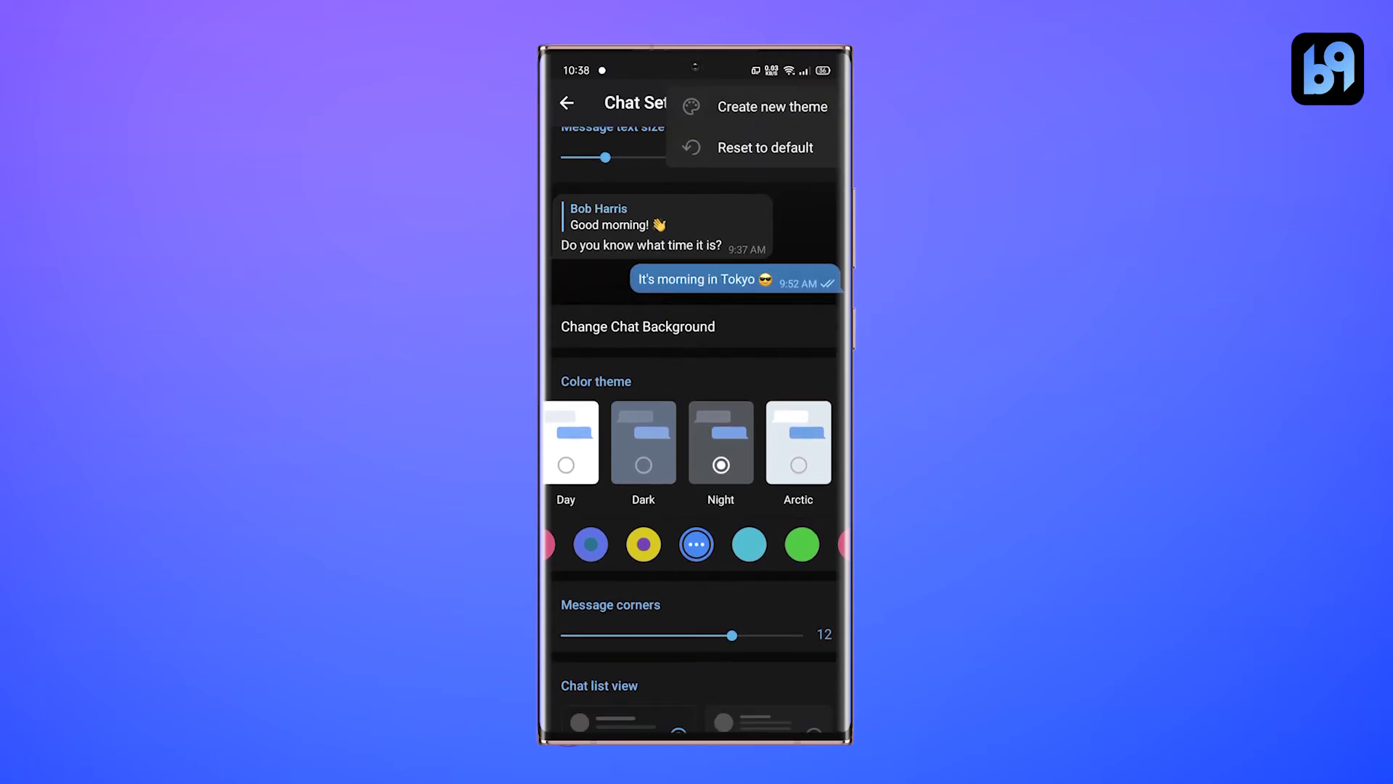
left_click(772, 106)
left_click(772, 479)
type("Super Blue")
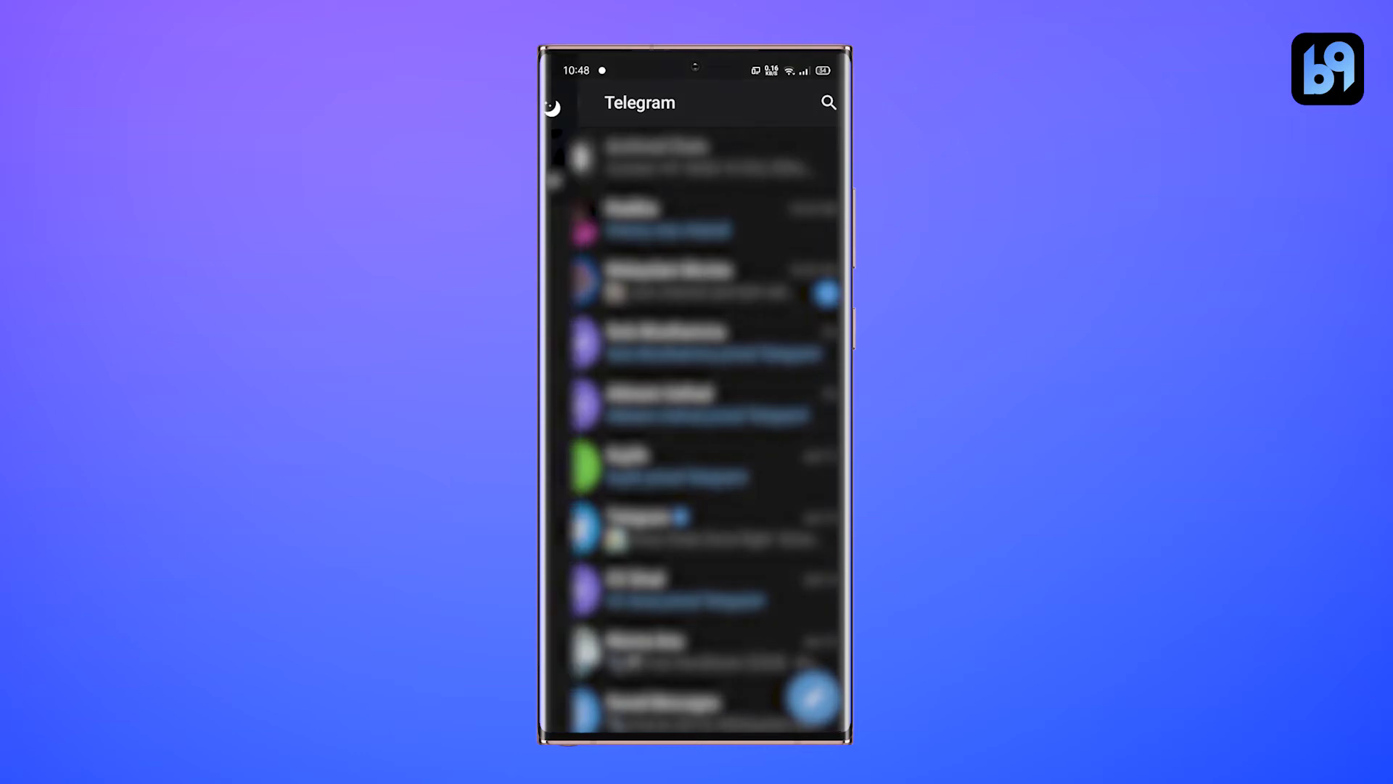
Step: Add the recommended Unread folder in the Folders settings
left_click(630, 436)
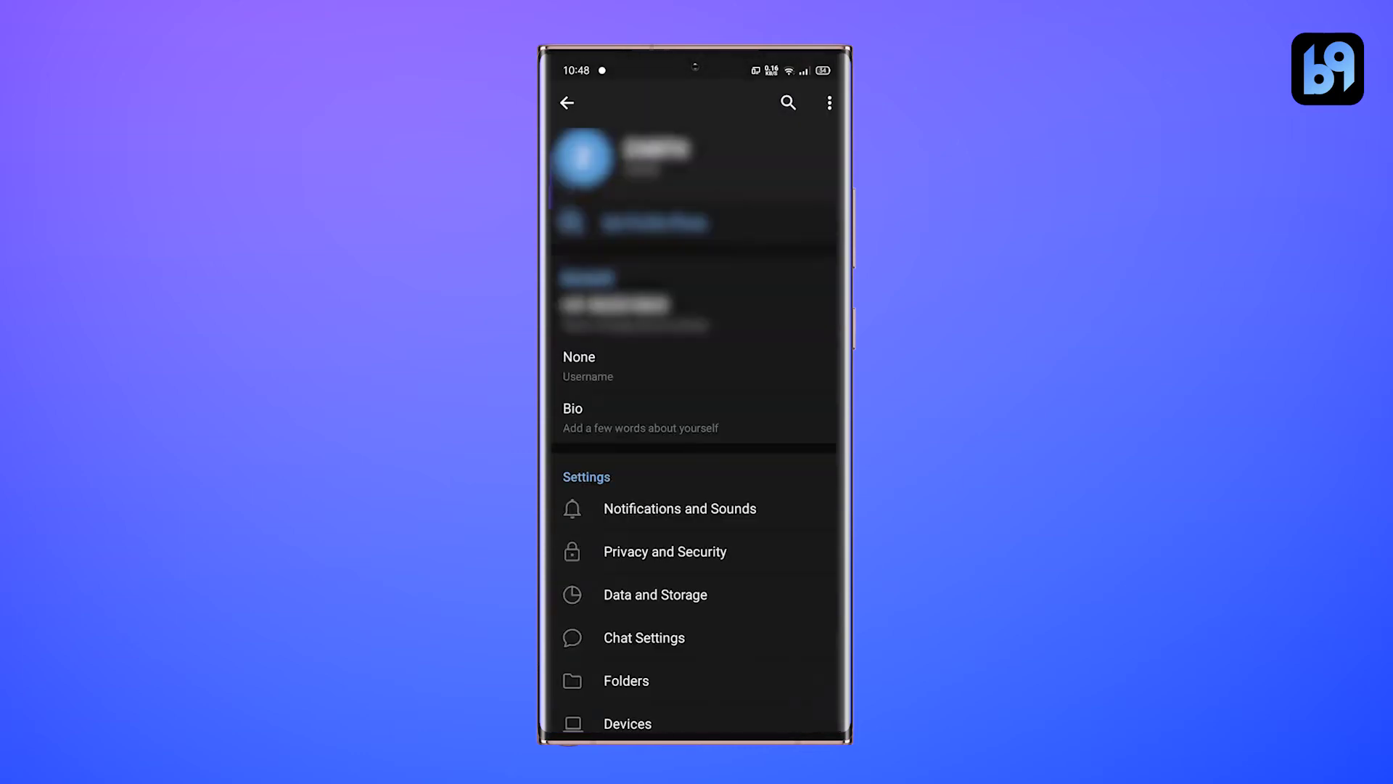
left_click(644, 491)
scroll(694, 435, "down", 1)
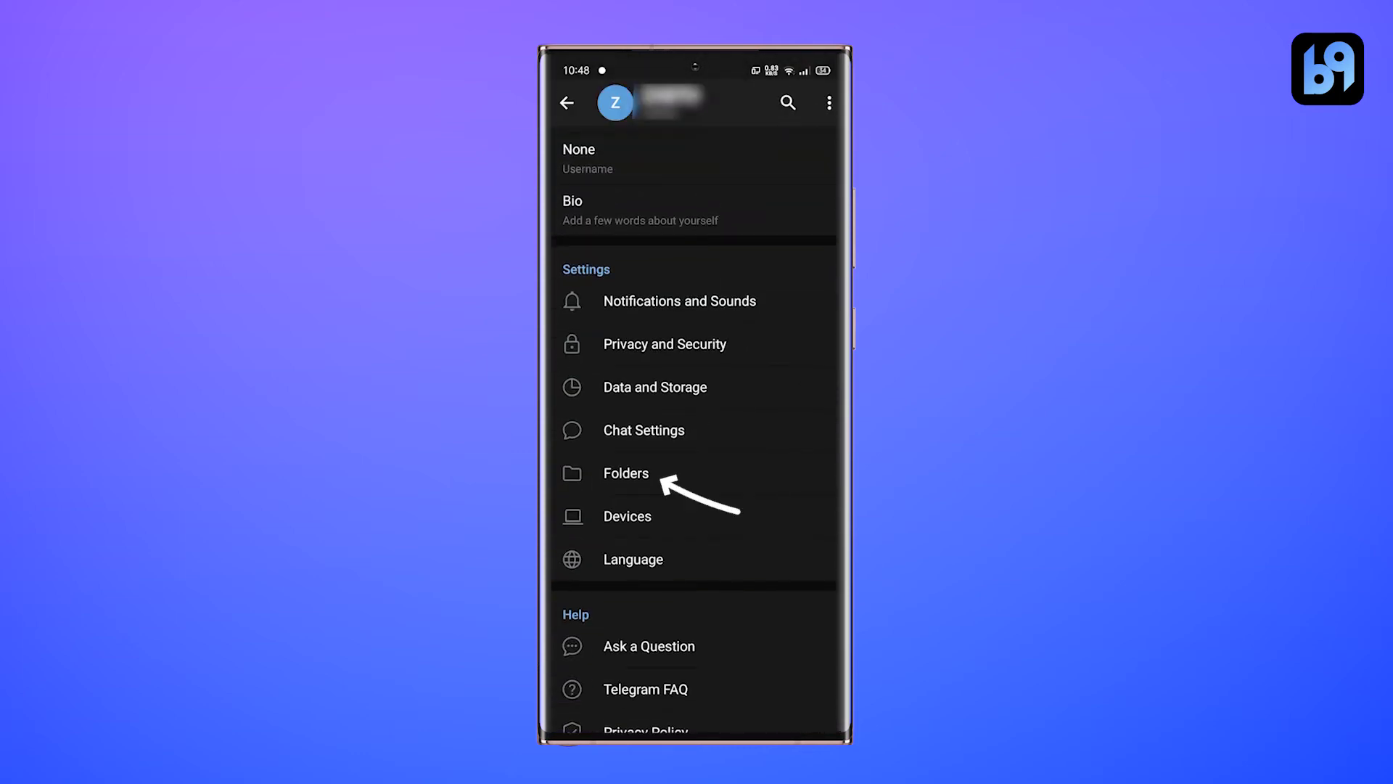
left_click(626, 473)
left_click(812, 339)
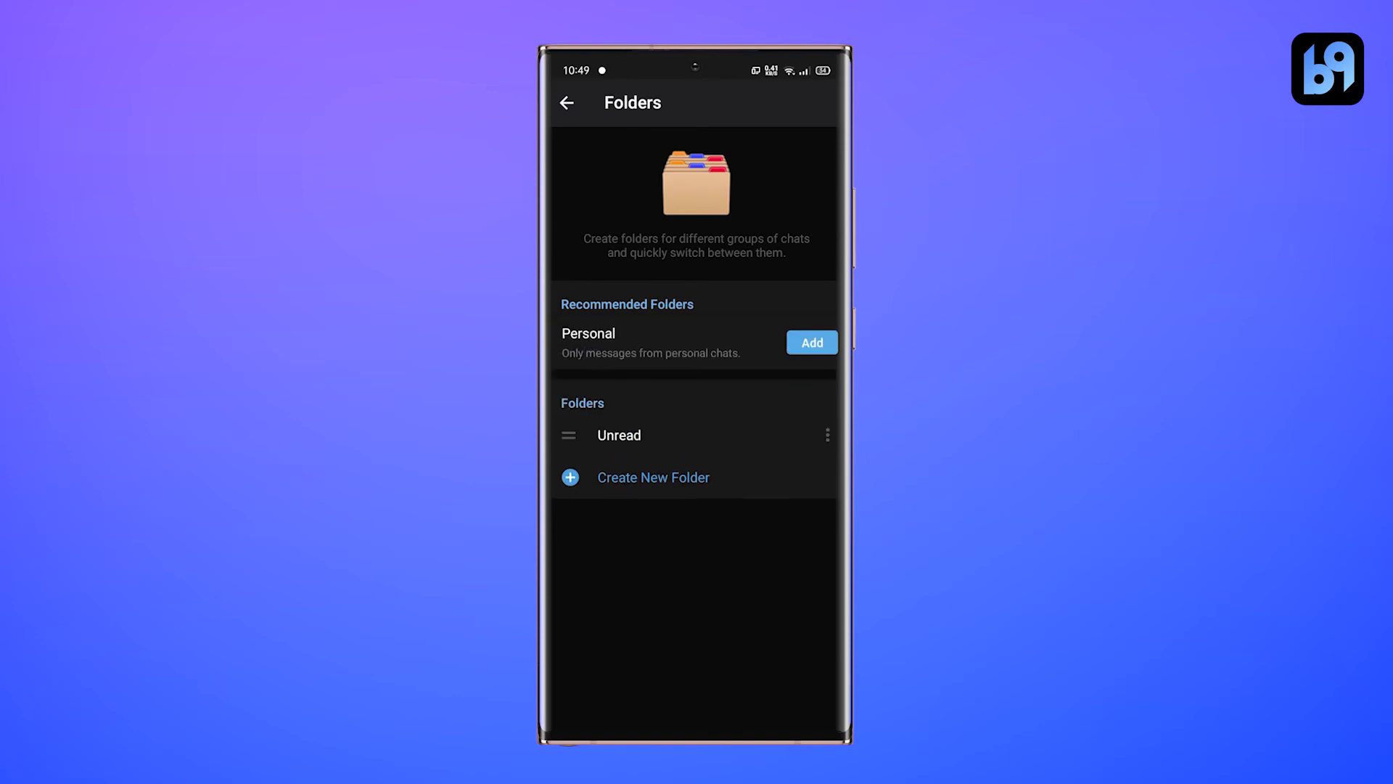
Step: Create and save a new Channels folder that includes all channels
left_click(653, 476)
left_click(631, 367)
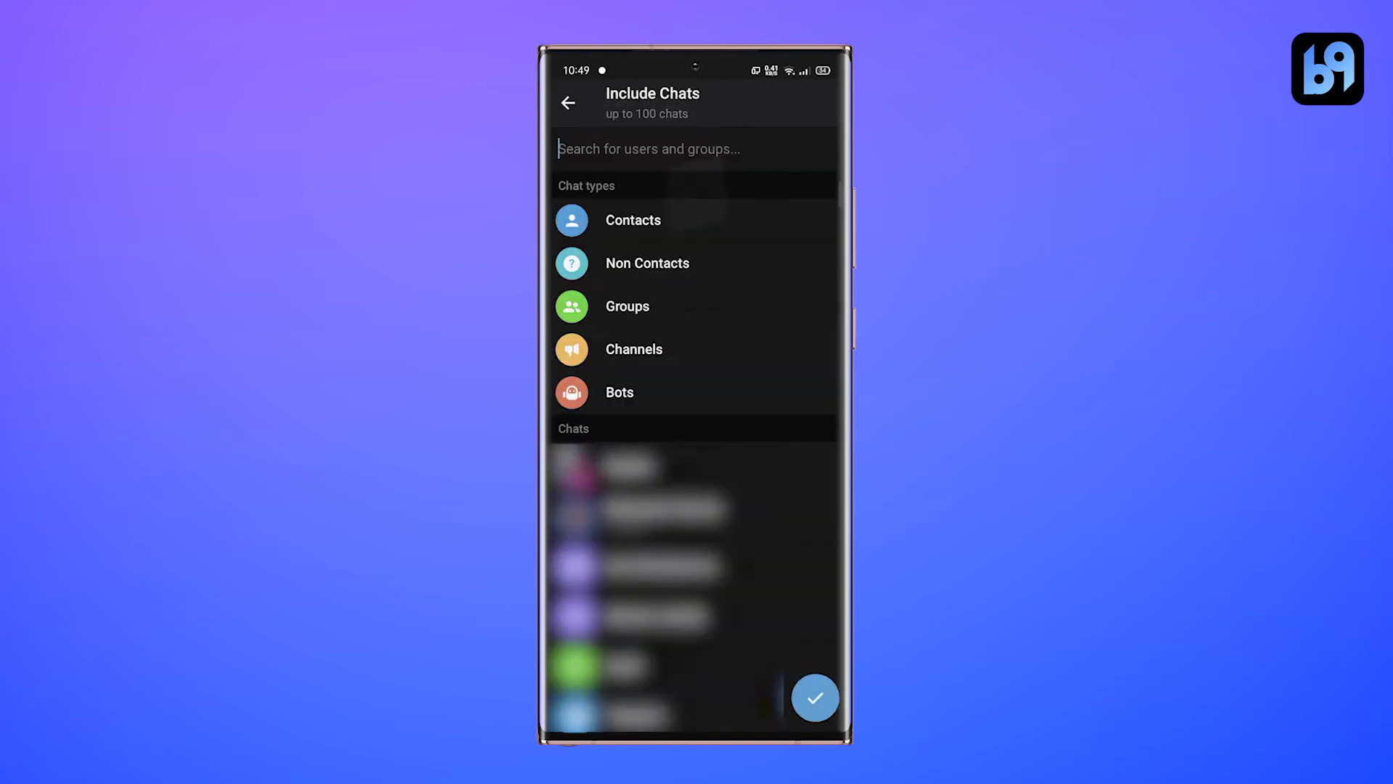
left_click(634, 349)
left_click(814, 697)
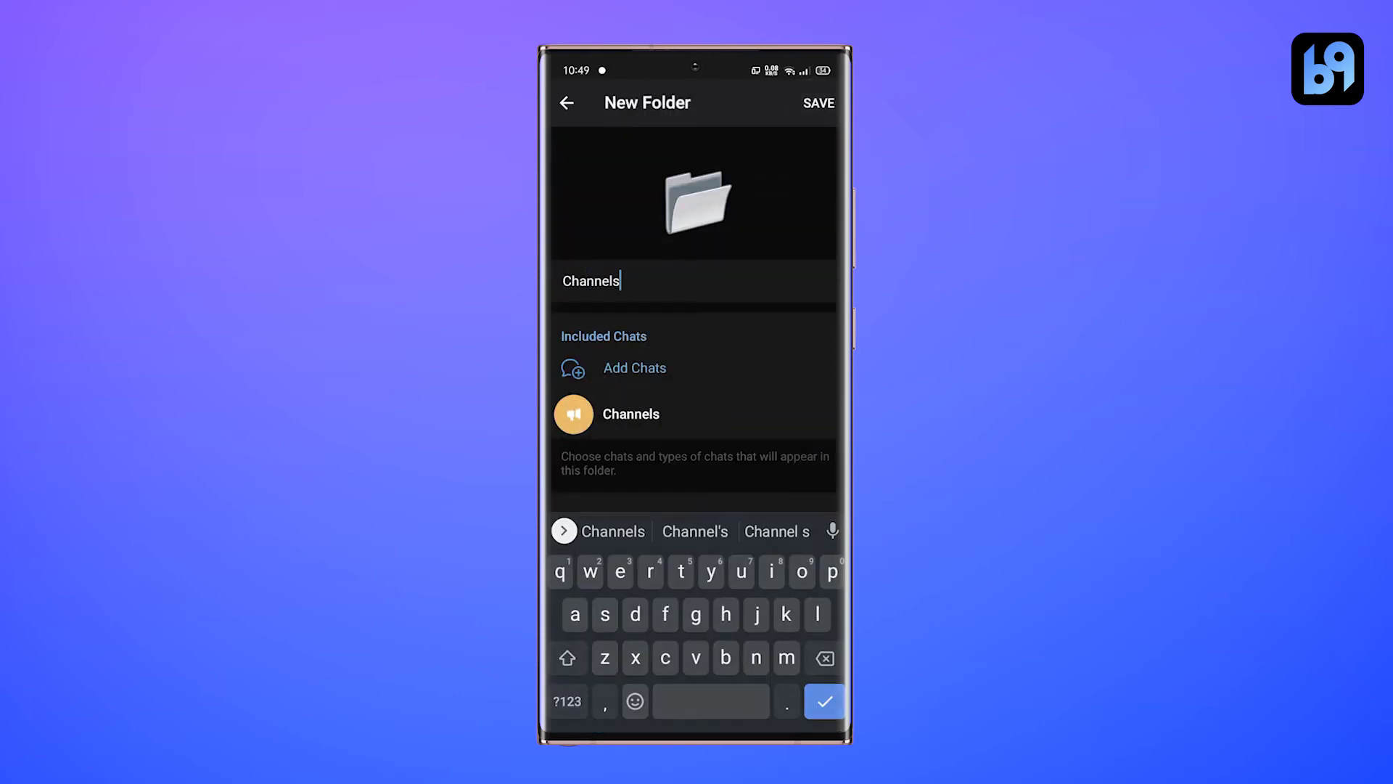
left_click(818, 102)
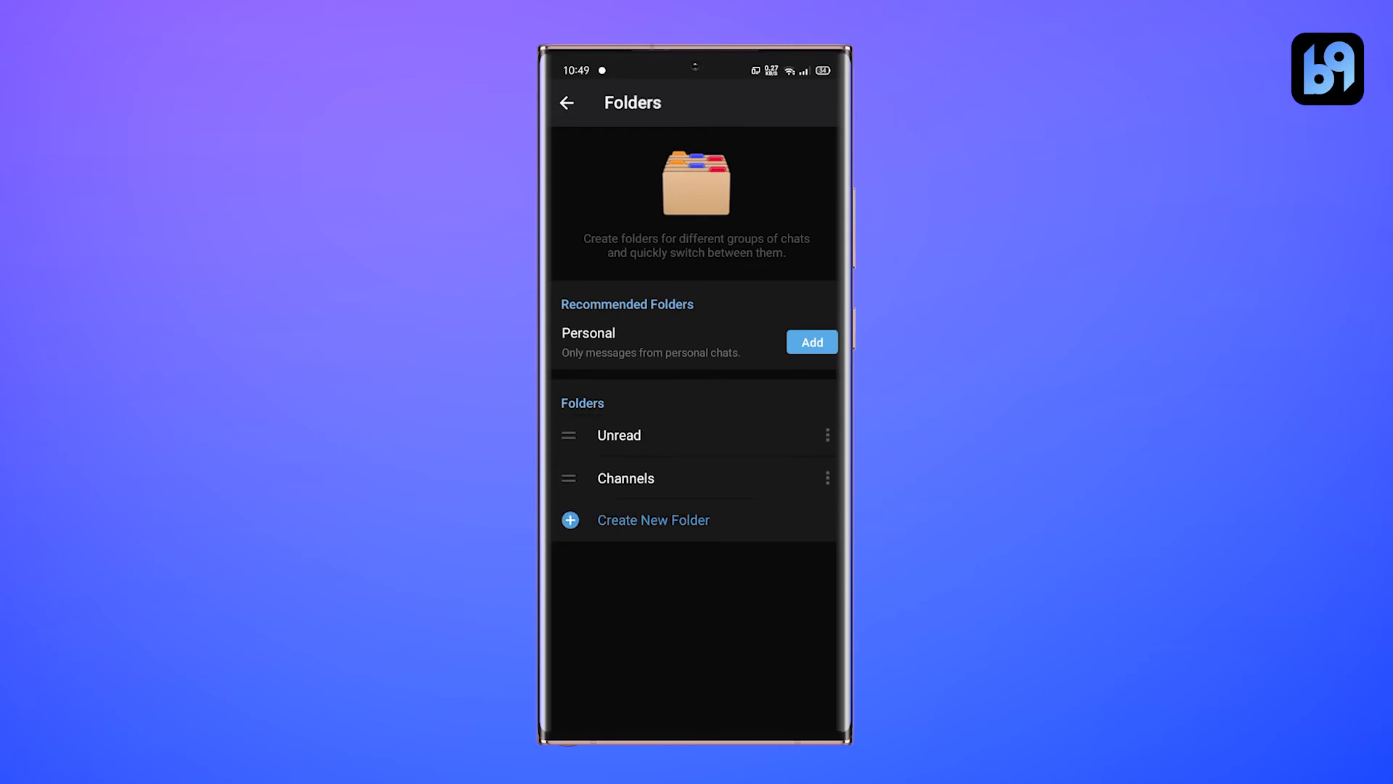
Step: Return to the chat list and view the Unread and Channels folder tabs, ending on Unread
left_click(567, 102)
left_click(567, 102)
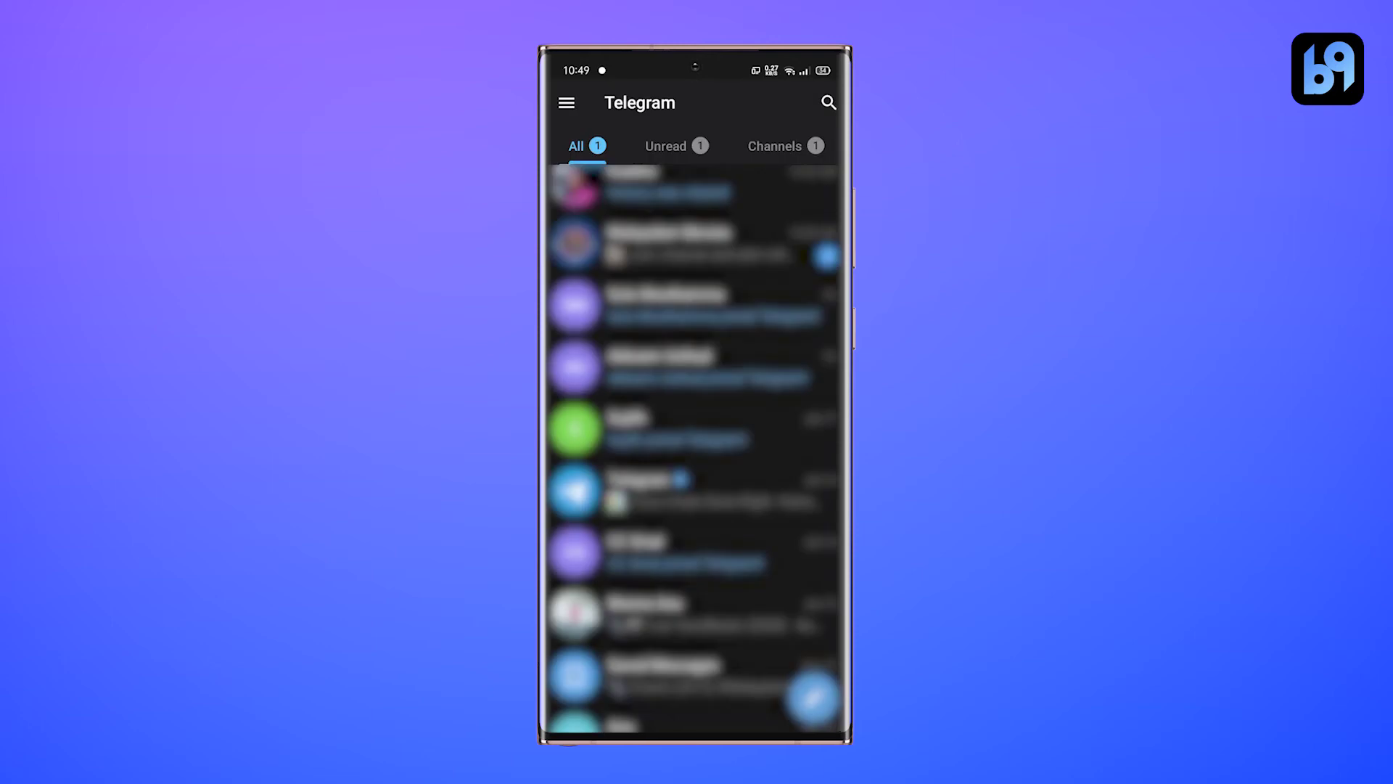
left_click(666, 146)
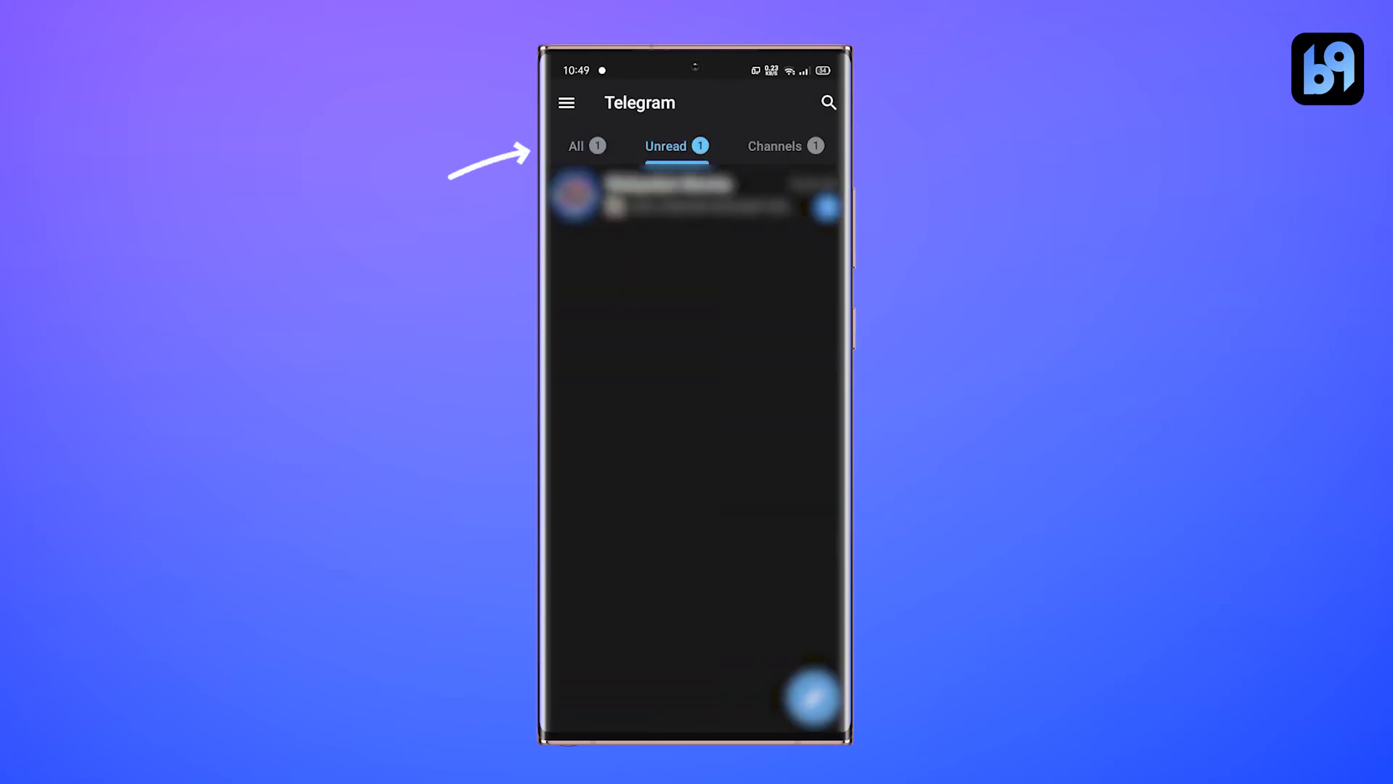
left_click(775, 146)
left_click(666, 145)
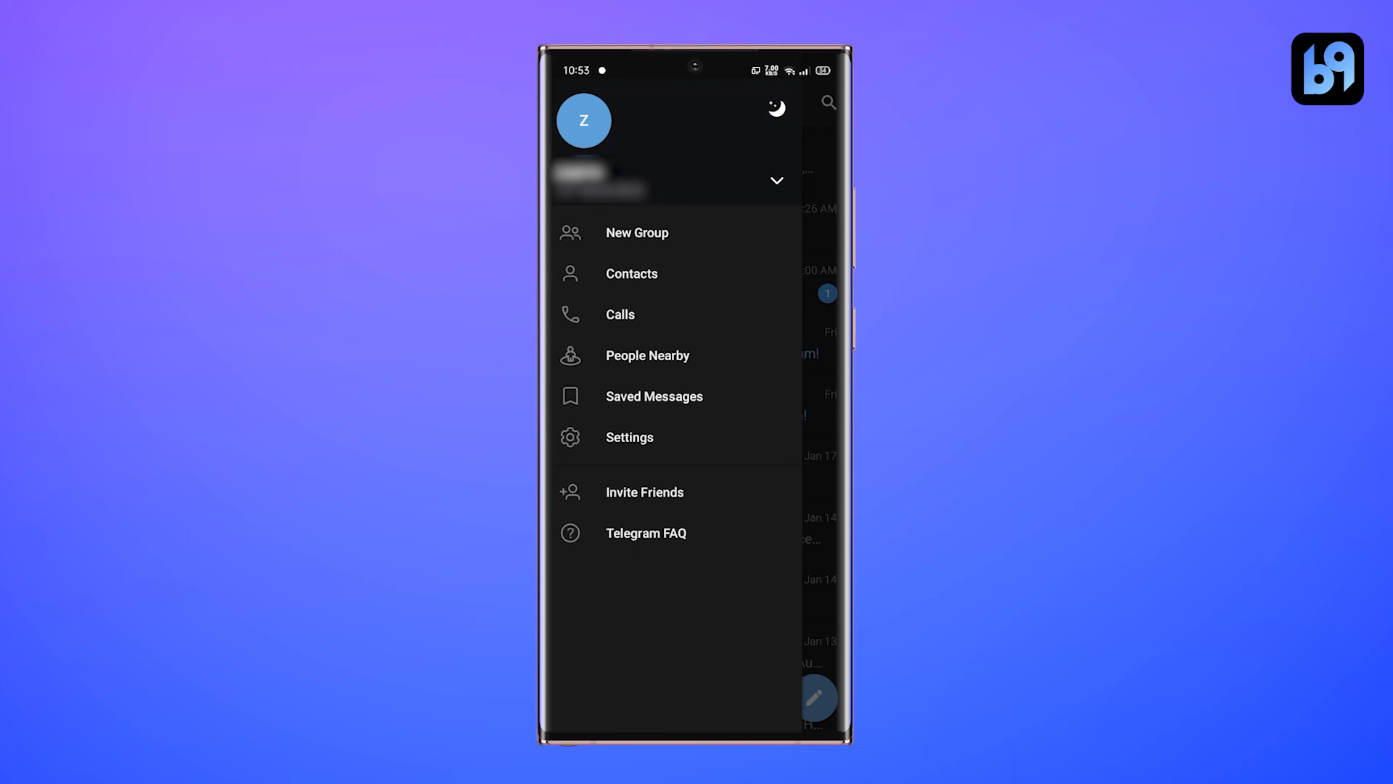
Step: Open Notifications and Sounds and scroll to the Keep-Alive Service and Background Connection options
left_click(630, 437)
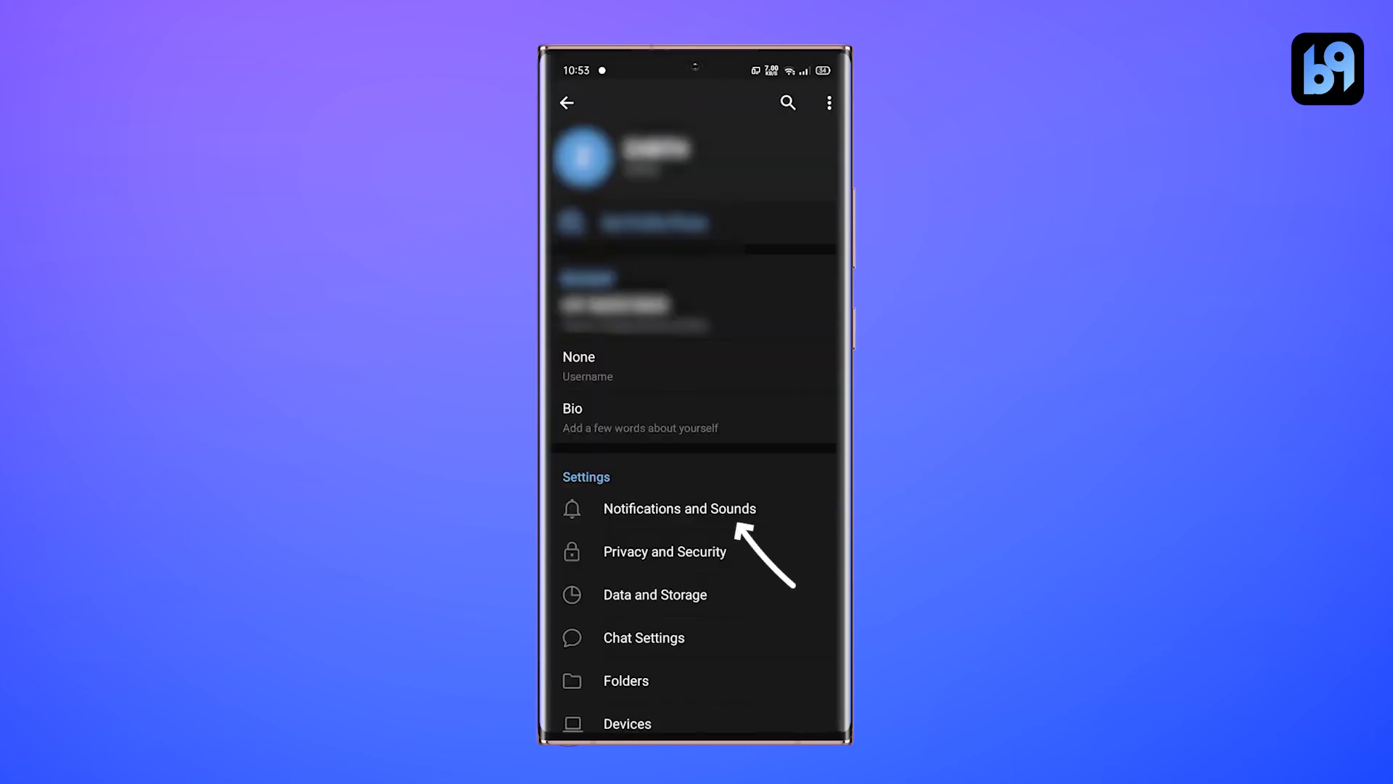
left_click(680, 508)
scroll(695, 435, "down", 5)
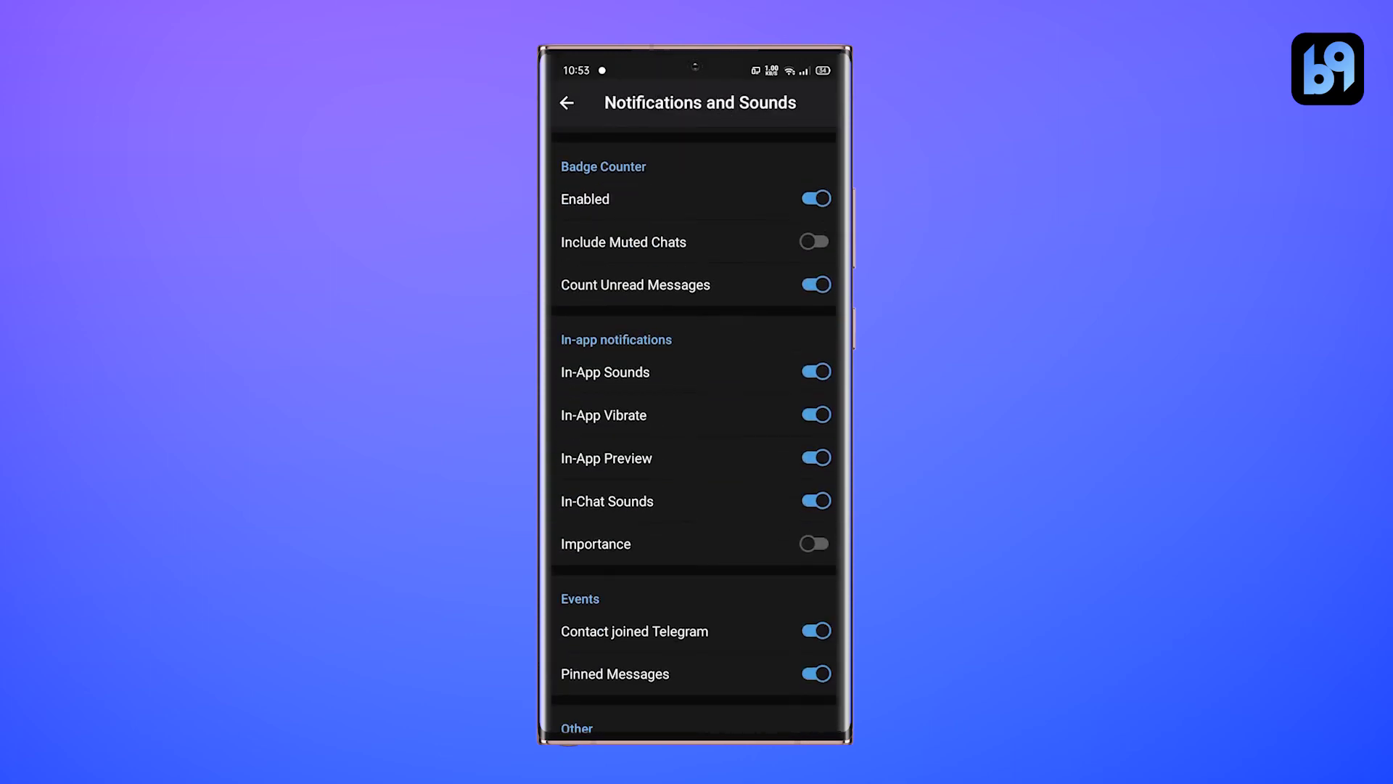
scroll(695, 436, "down", 2)
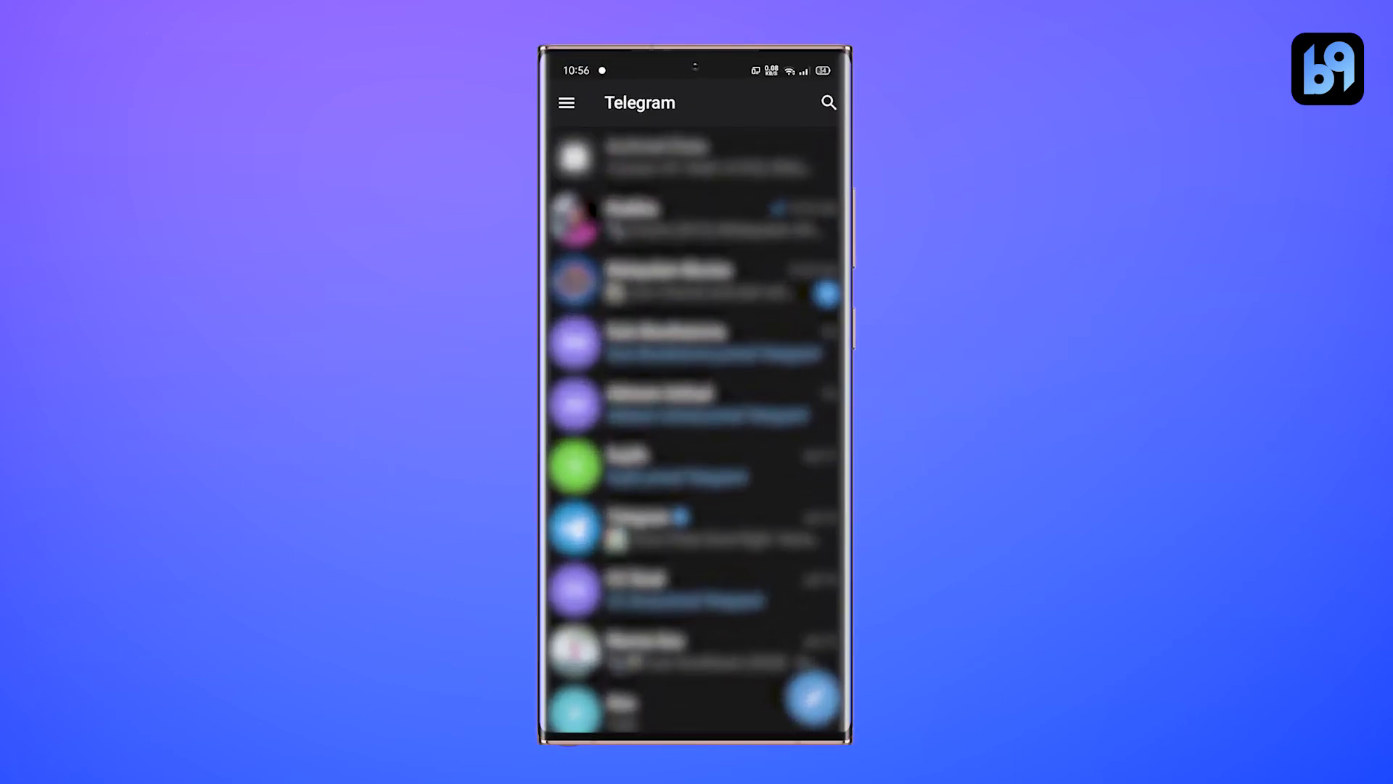
Step: Open the Saved Messages chat from the side drawer
left_click(566, 103)
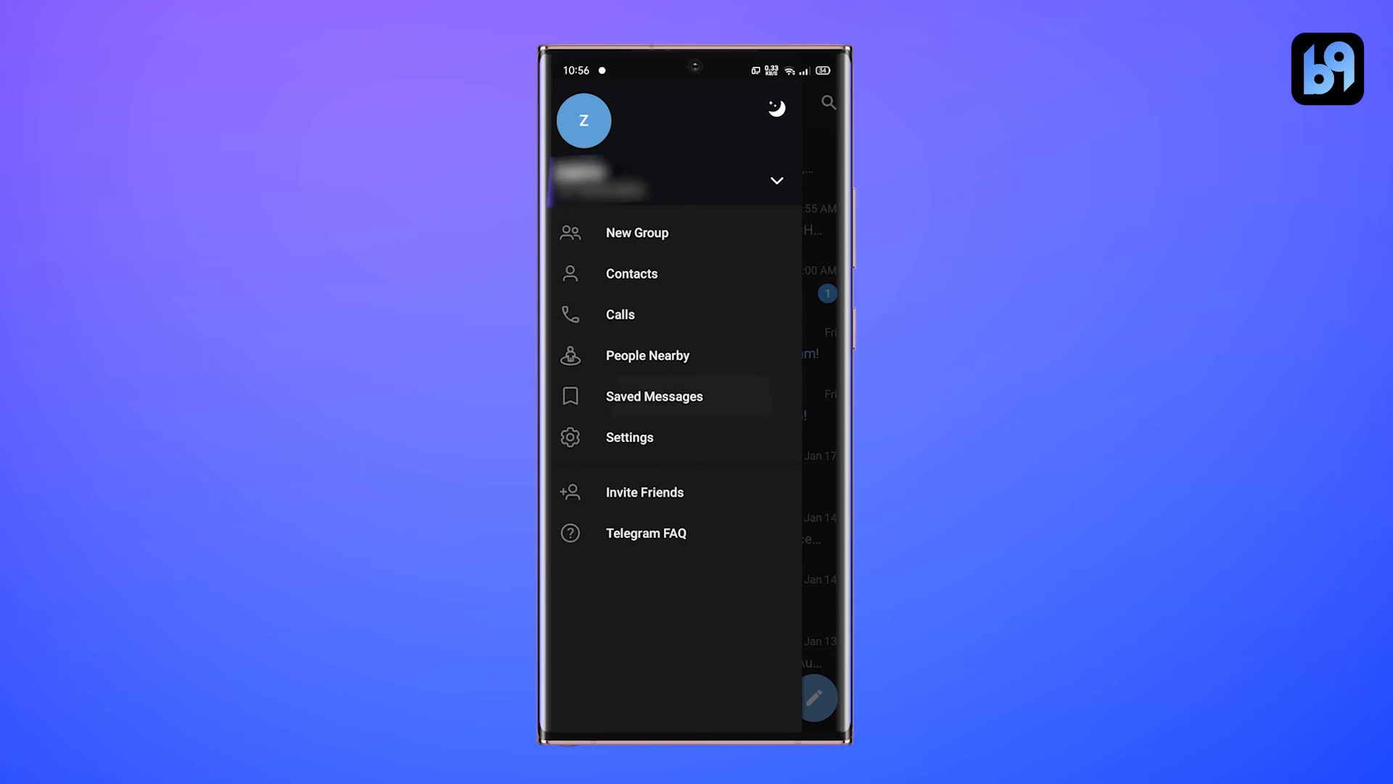
left_click(654, 396)
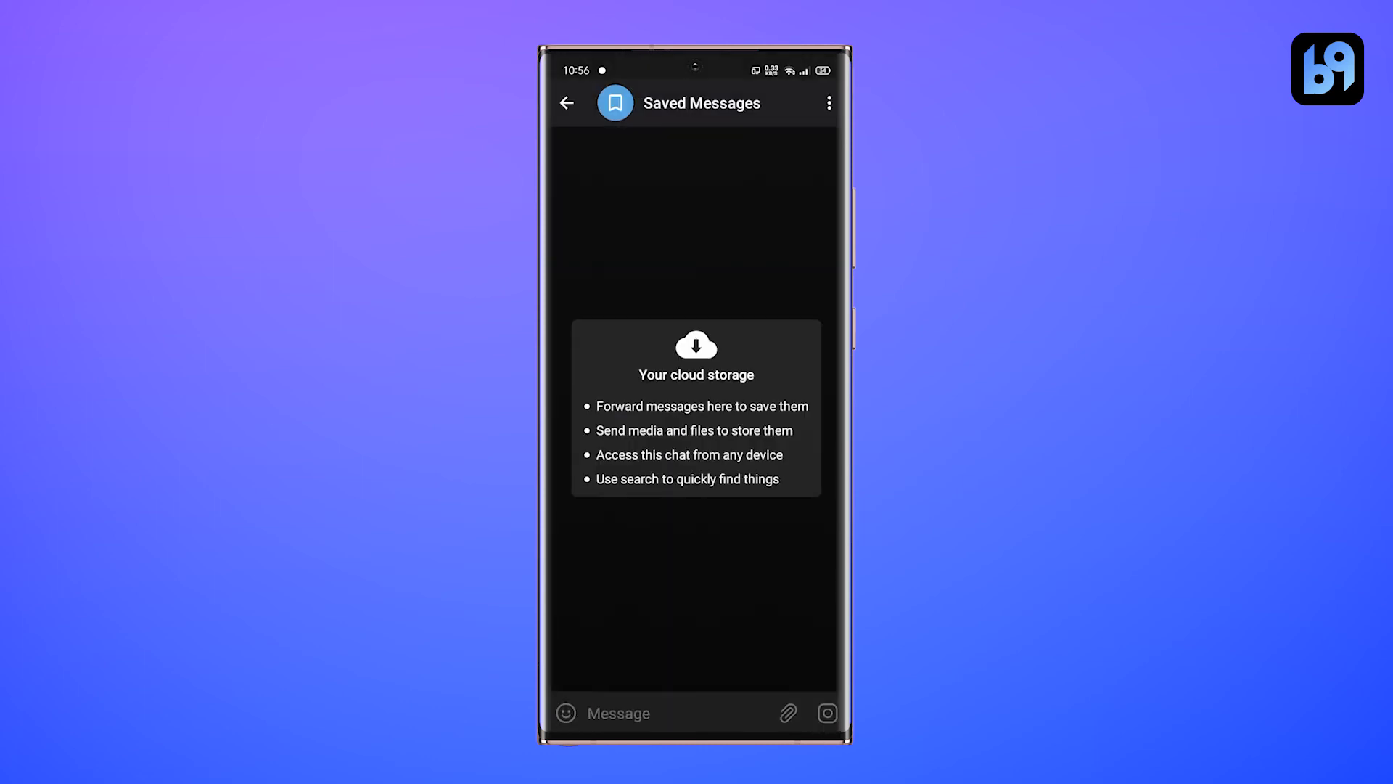